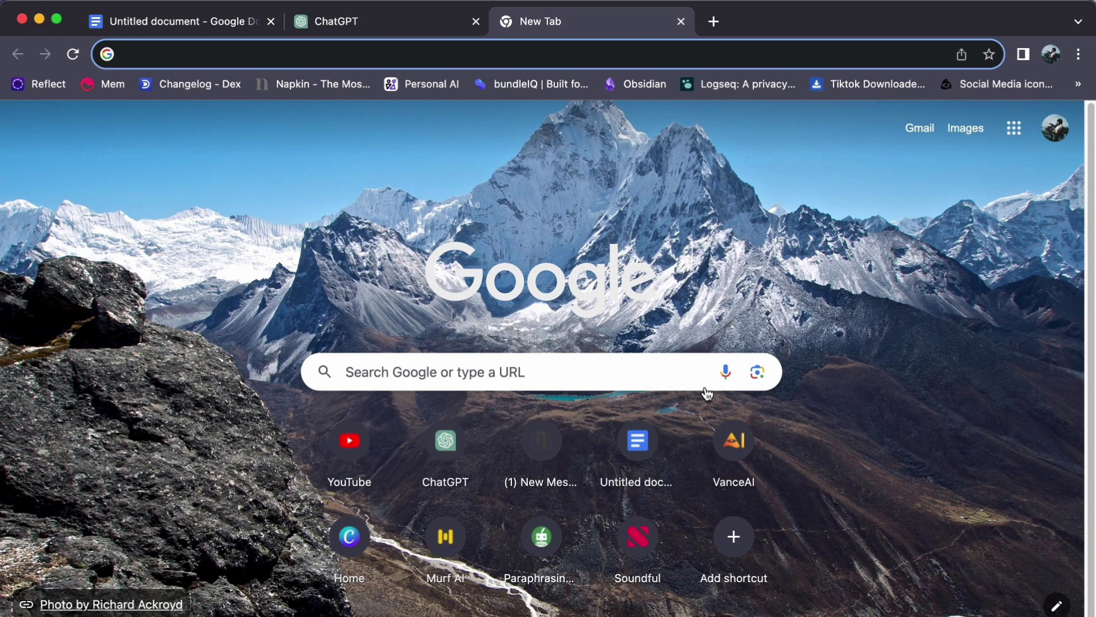
- Load the openart.ai home page in the new tab from the address-bar suggestion
click(176, 60)
text(openart.ai)
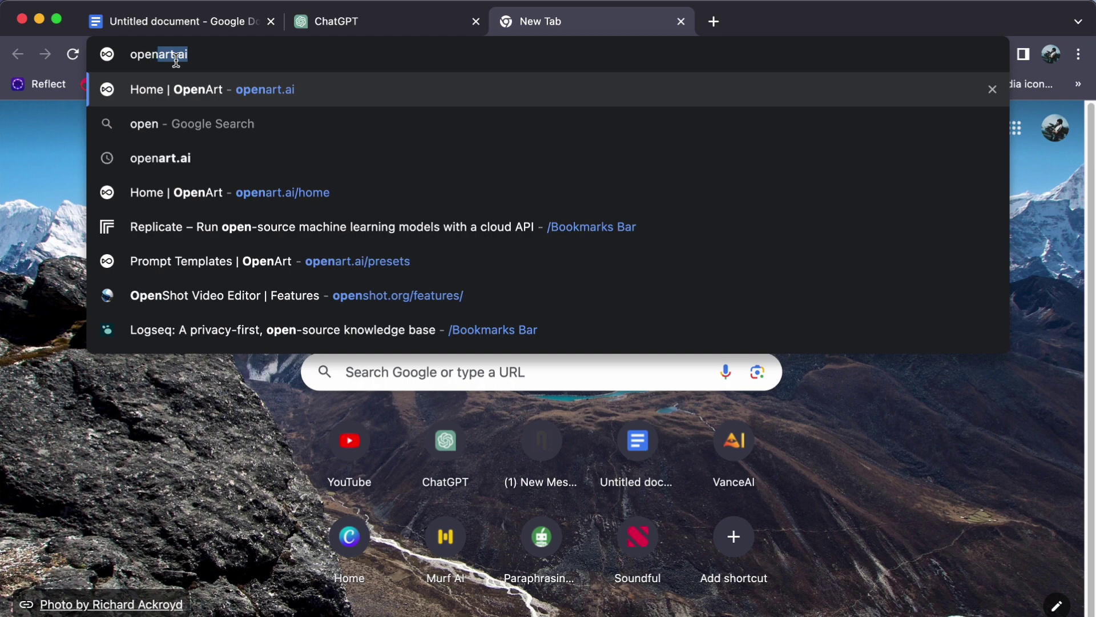
click(234, 88)
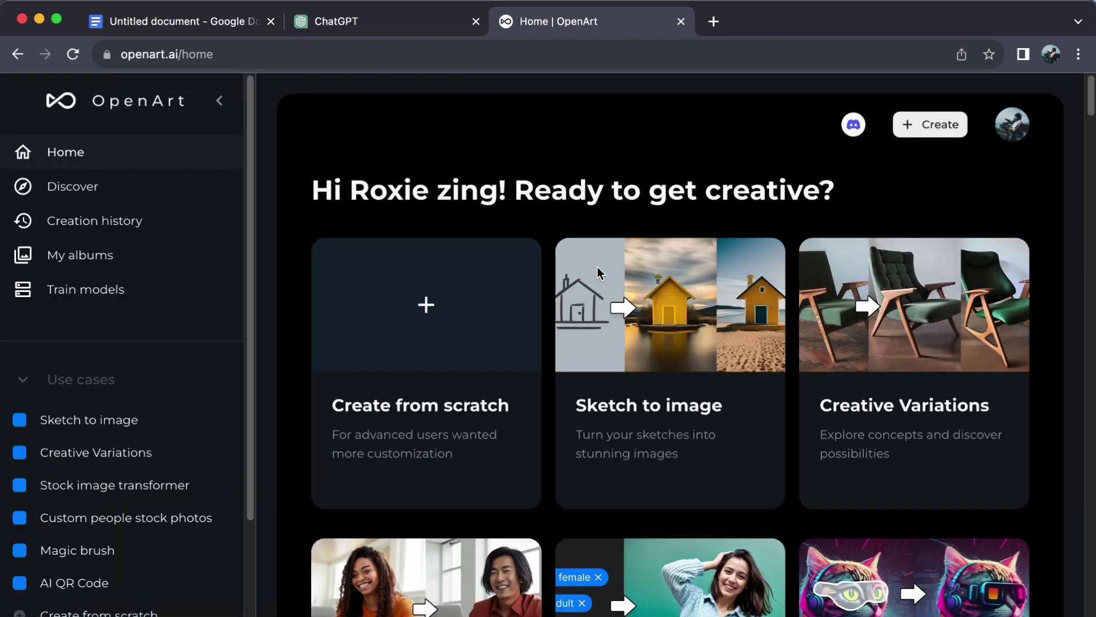
- Show the bookmarks bar, browse the use-case cards, and start a Create-from-scratch image
key(super+shift+b)
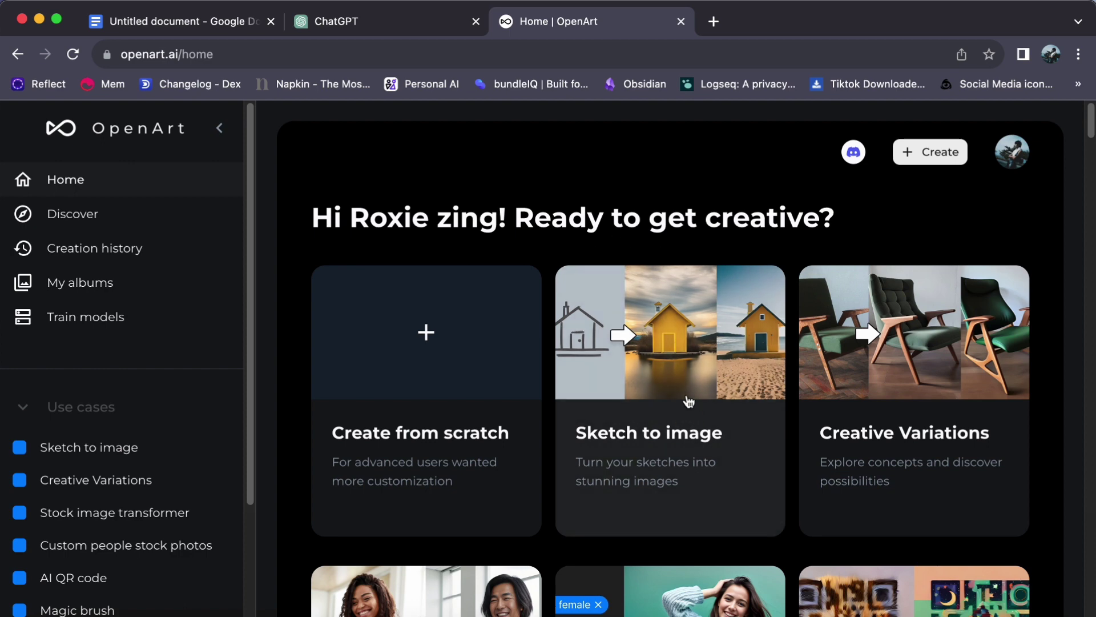
scroll(689, 402, down, 2)
scroll(685, 392, down, 1)
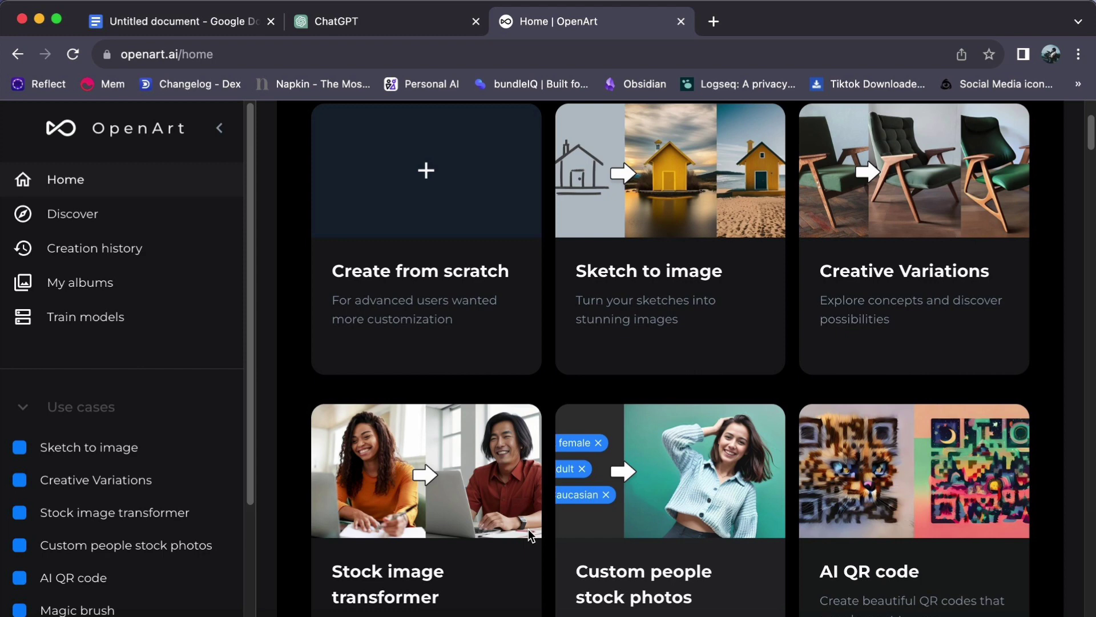
scroll(558, 509, down, 3)
scroll(559, 509, up, 5)
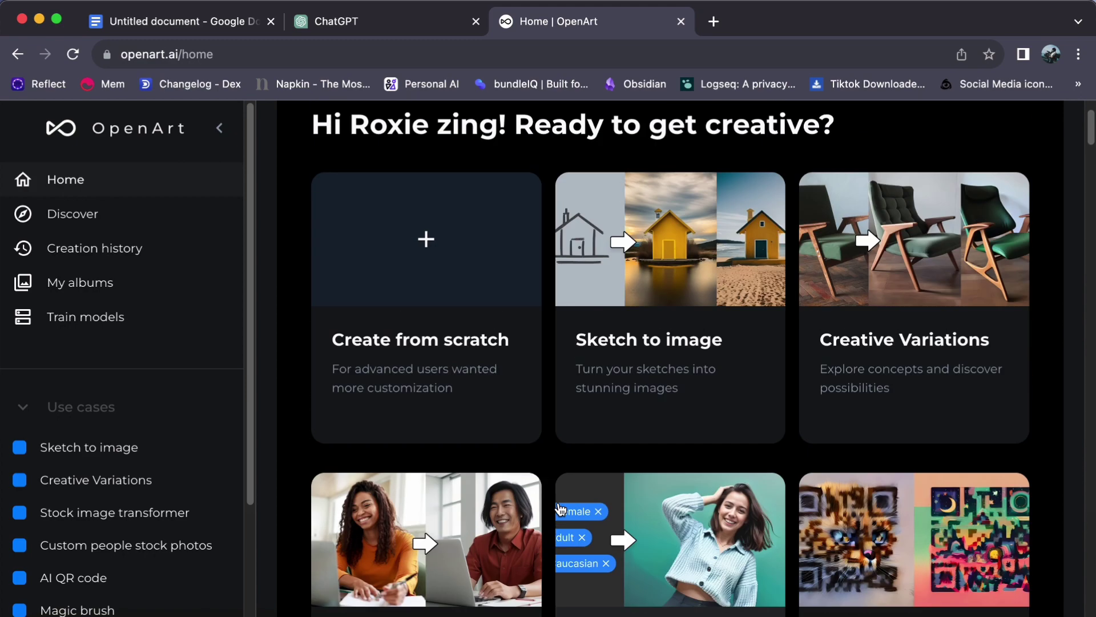
scroll(559, 509, up, 2)
click(413, 445)
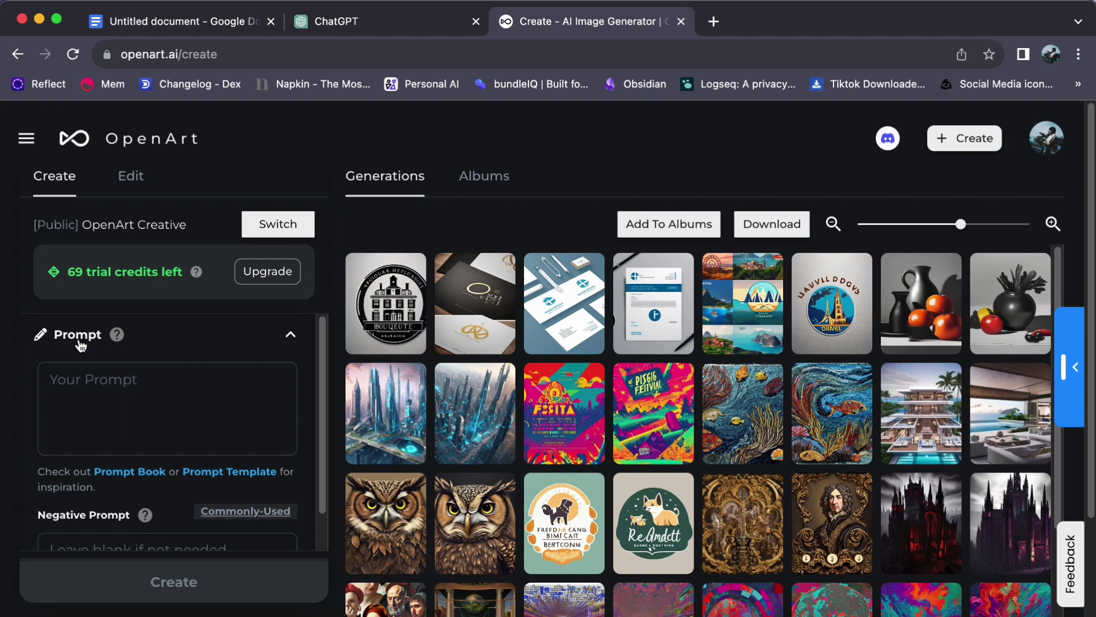
- Paste the sustainable fashion logo prompt with earthy colors and organic shapes into Your Prompt
click(94, 383)
text("a logo for a sustainable fashion brand that emphasizes eco-friendly materials and ethical production, adorned with earthy colors and organic shapes.")
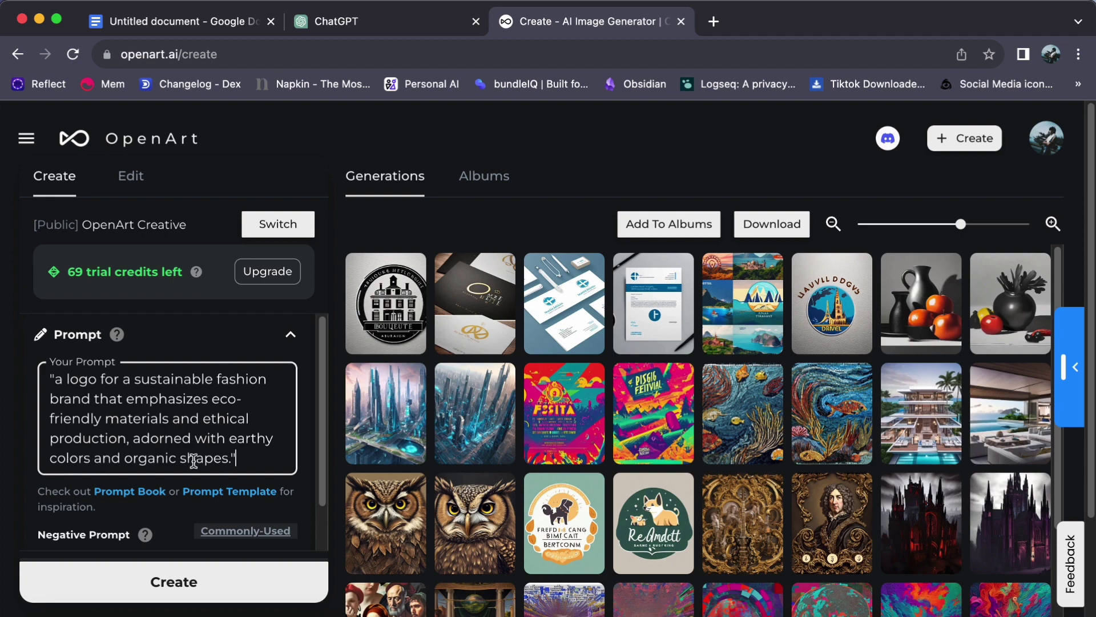
scroll(263, 403, down, 3)
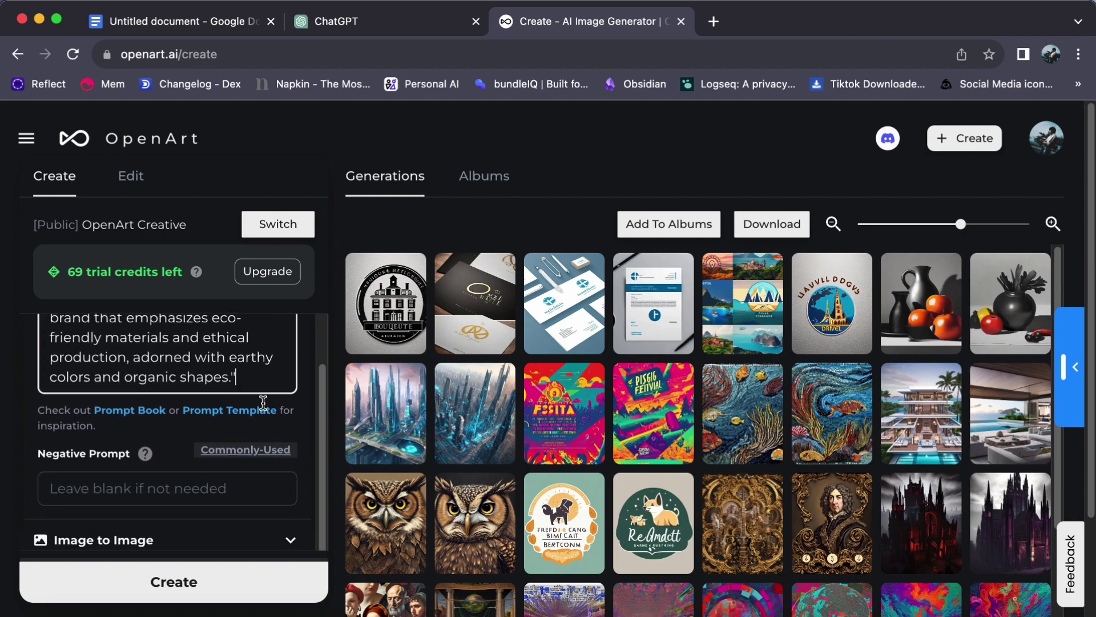
scroll(263, 403, up, 2)
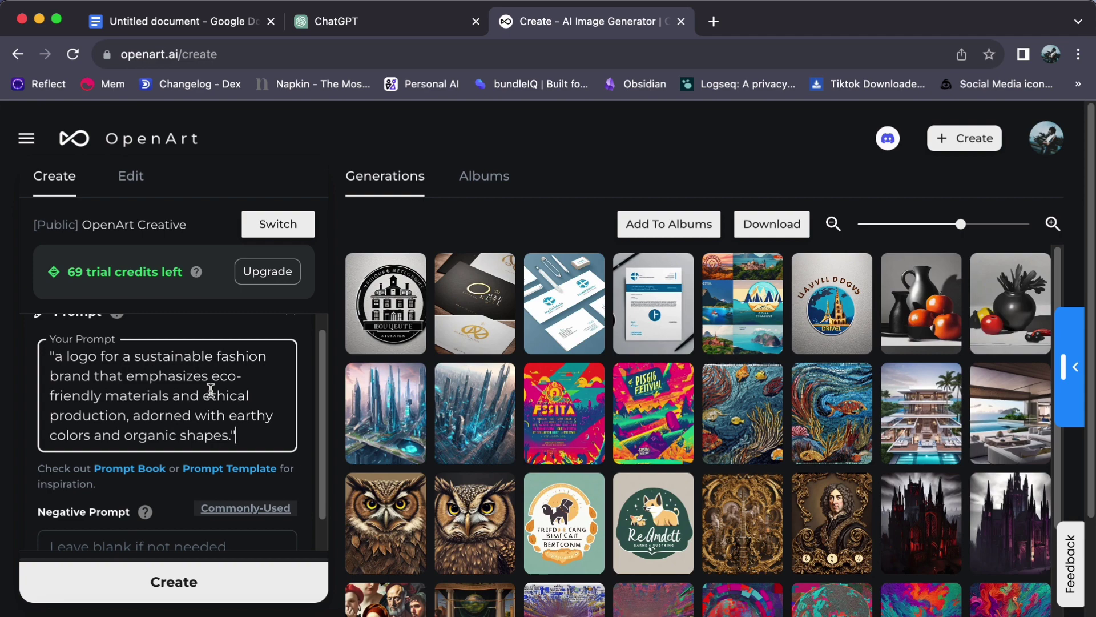
scroll(210, 391, down, 3)
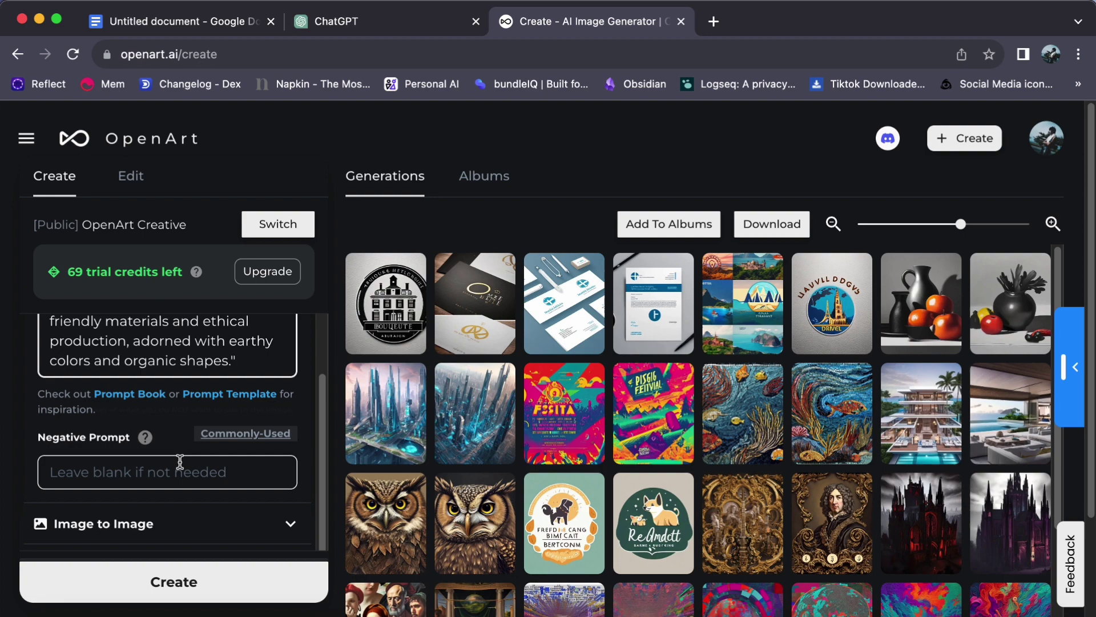
- Enter 'negative contrast, low exposure' as the negative prompt, then delete it to leave it blank
click(114, 478)
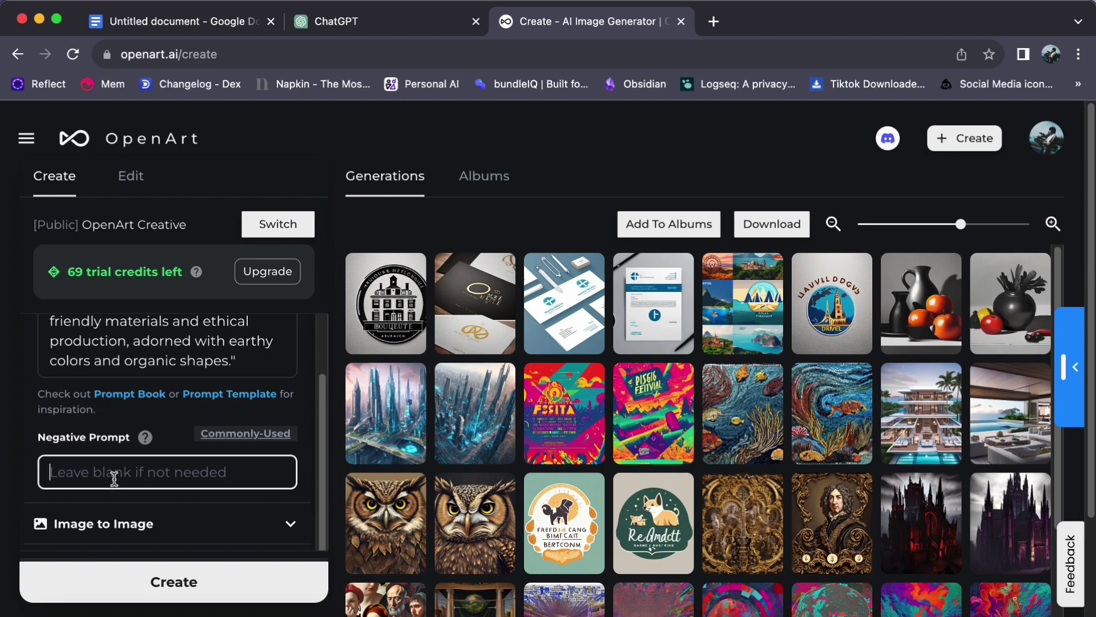
text(negative con)
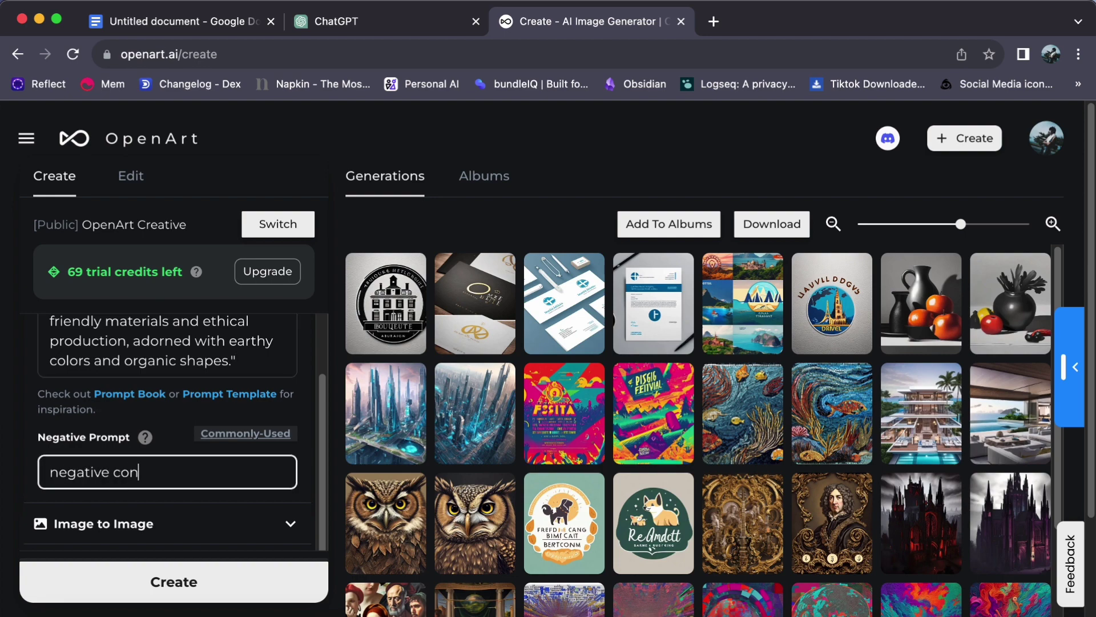
text(trast, low exposure)
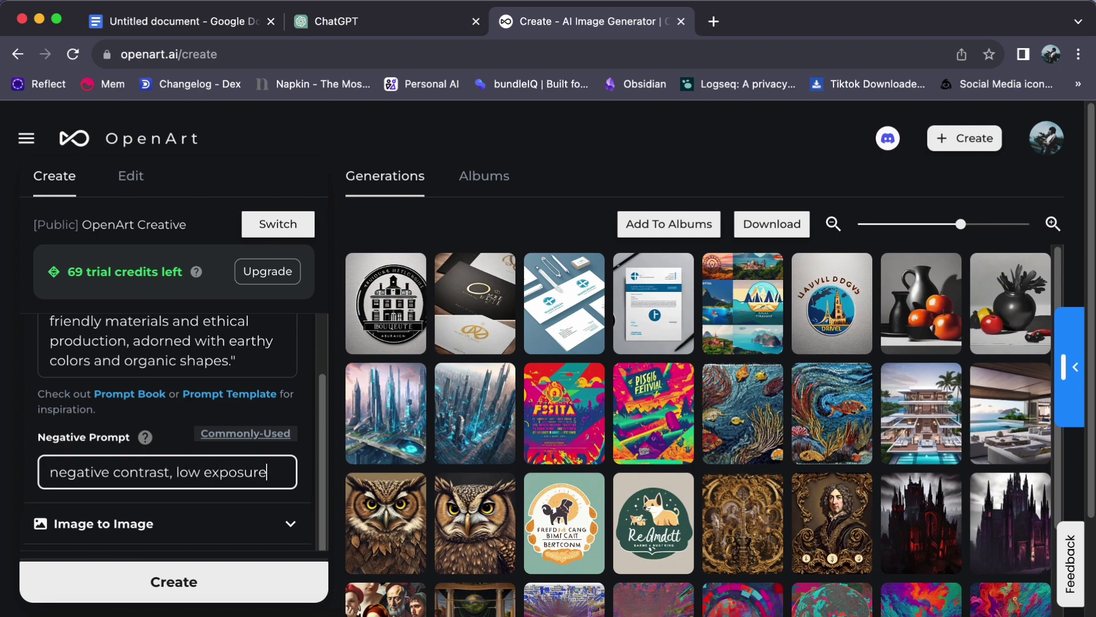
drag(268, 477, 29, 484)
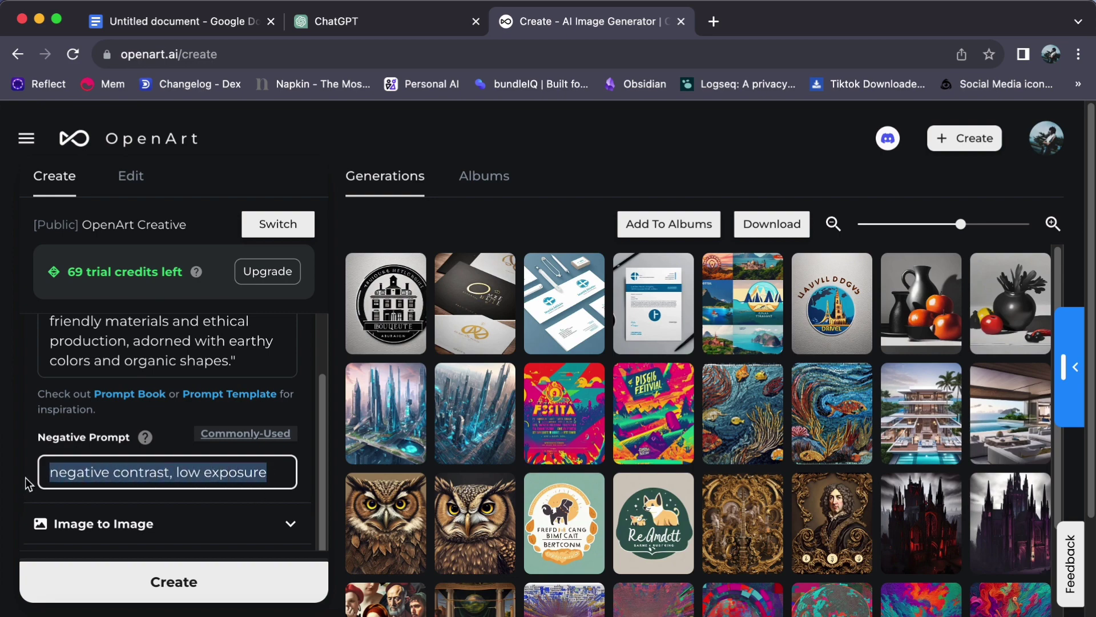
key(BackSpace)
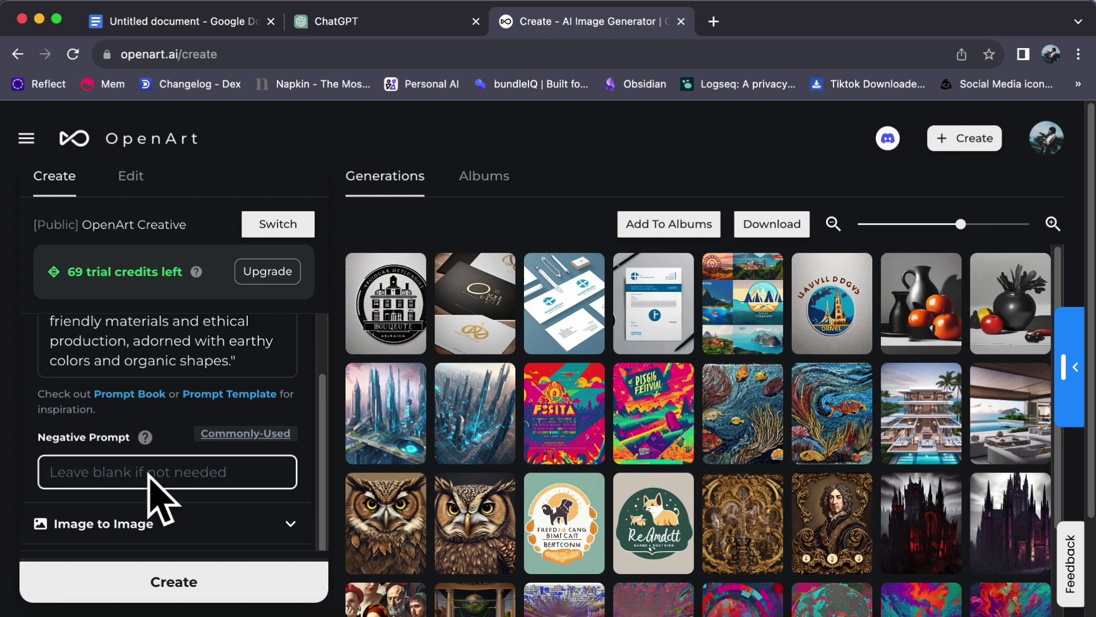
click(175, 434)
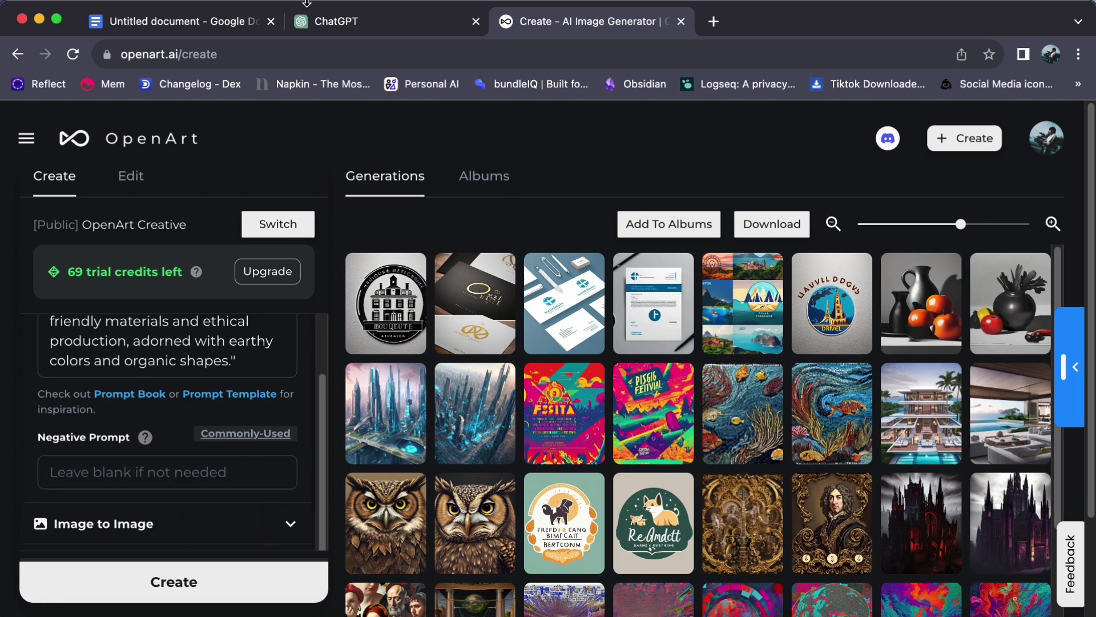
click(113, 472)
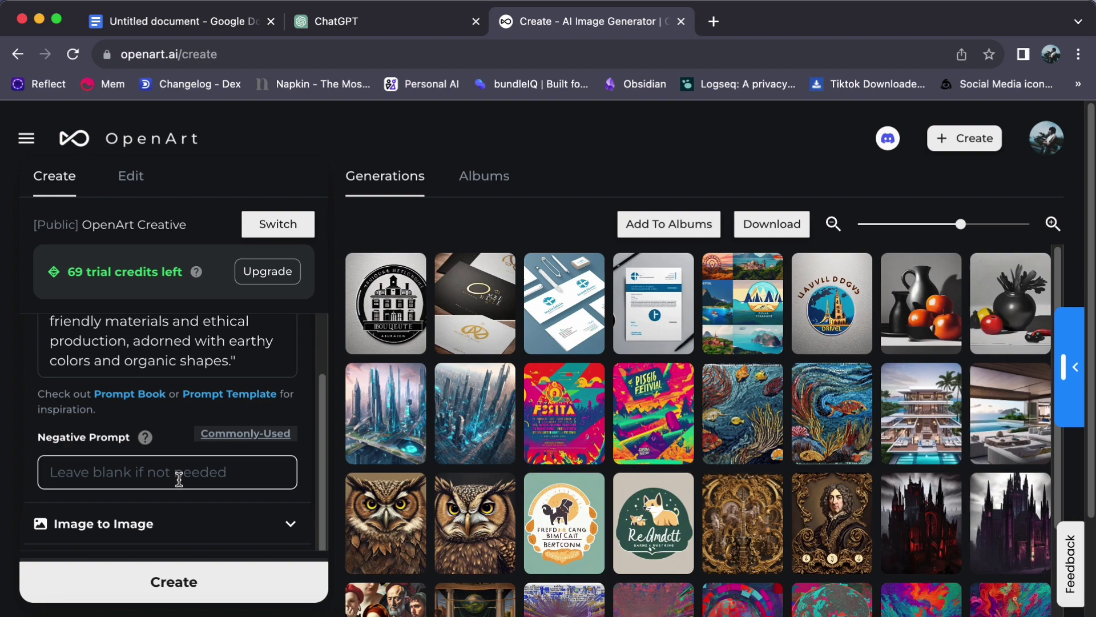
- Scroll the left panel back up and switch to the ChatGPT tab
scroll(184, 465, up, 1)
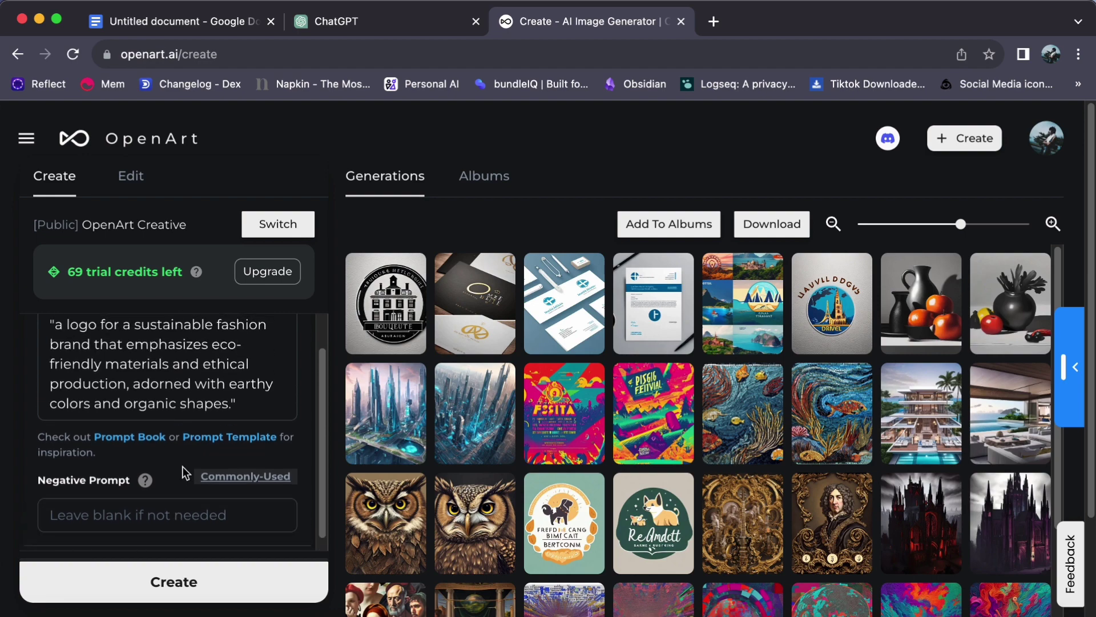
scroll(183, 466, up, 1)
scroll(183, 466, down, 1)
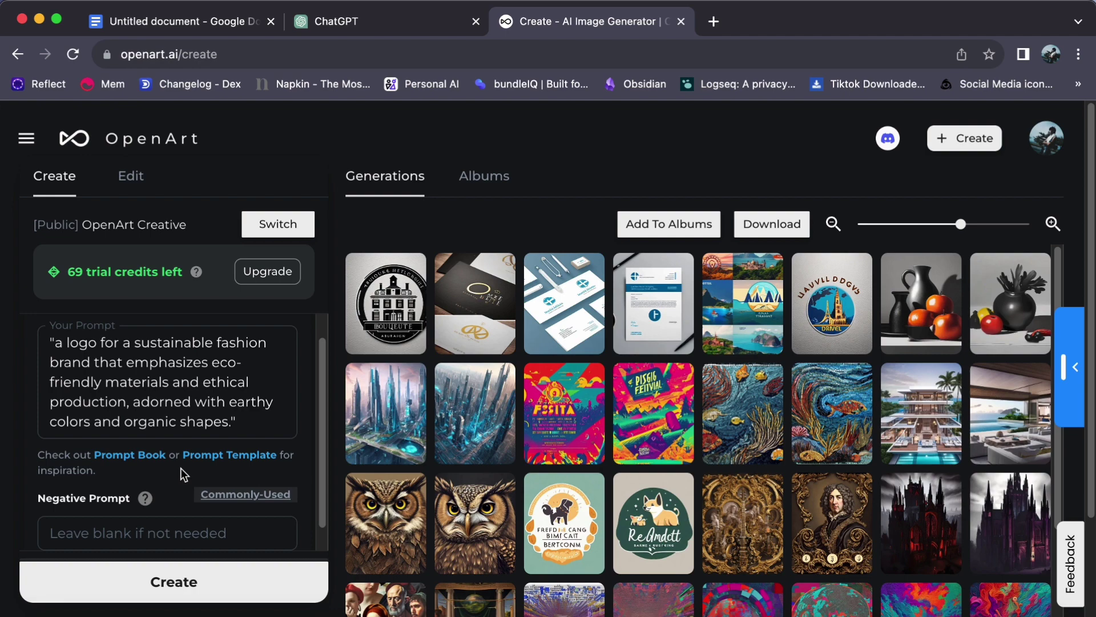
click(381, 26)
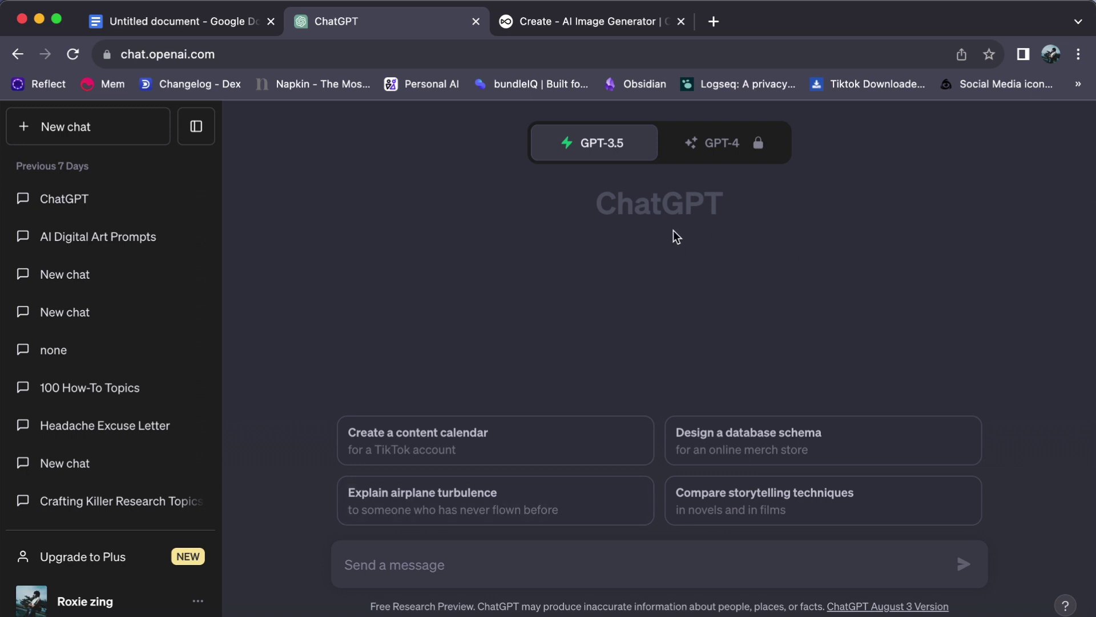
- Return to OpenArt's Create page and generate two images from the logo prompt
click(589, 33)
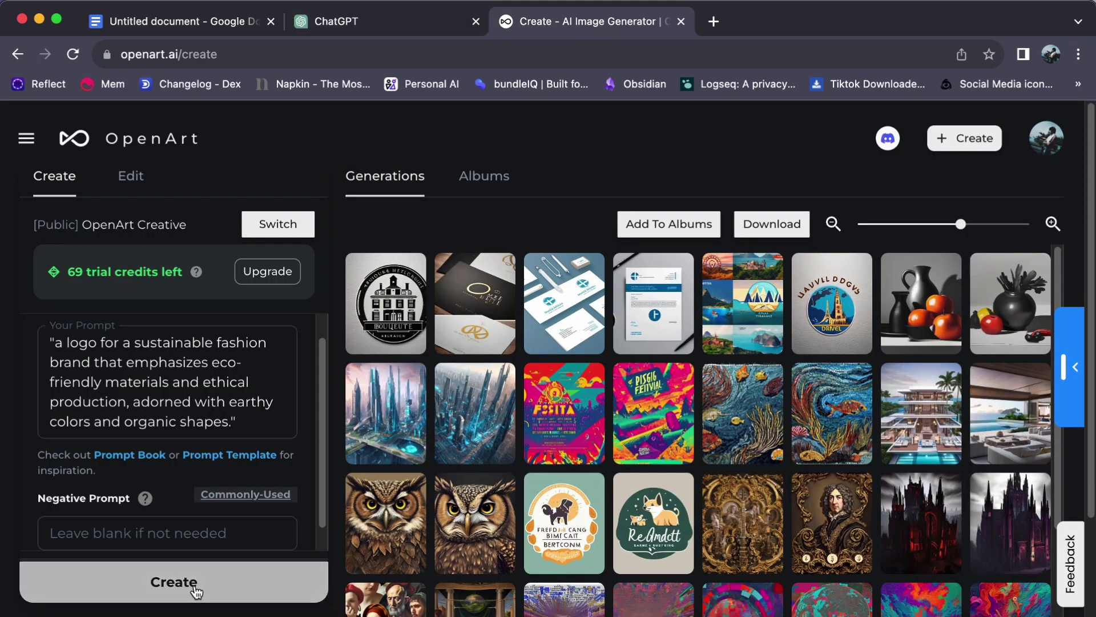
click(196, 591)
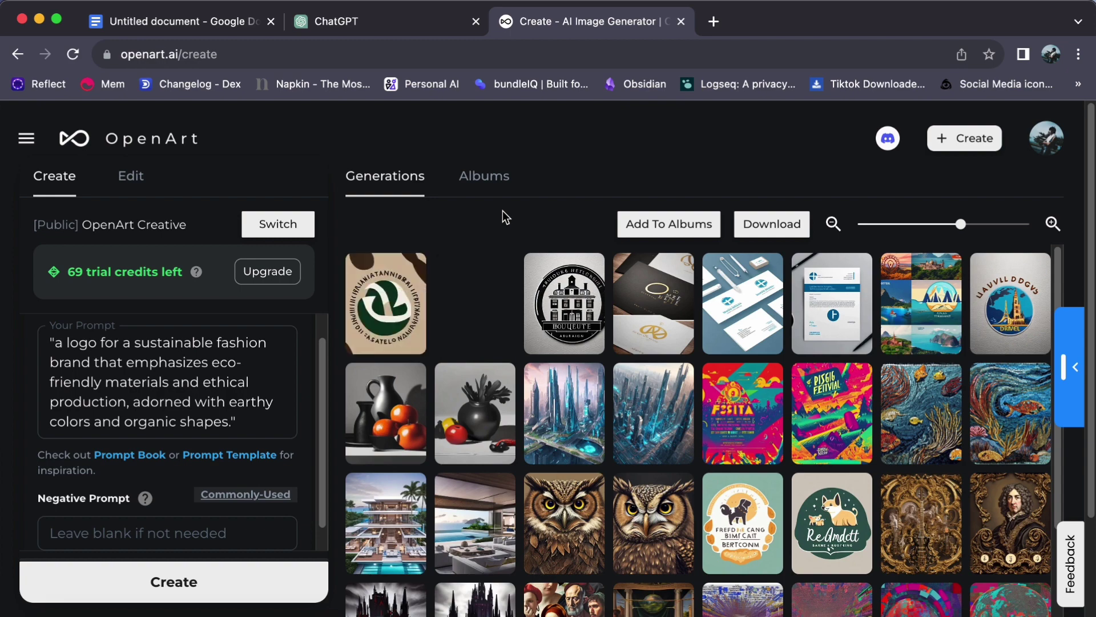
- Enlarge the new green circular logo and flip back and forth with the fabric-patch logo
click(384, 304)
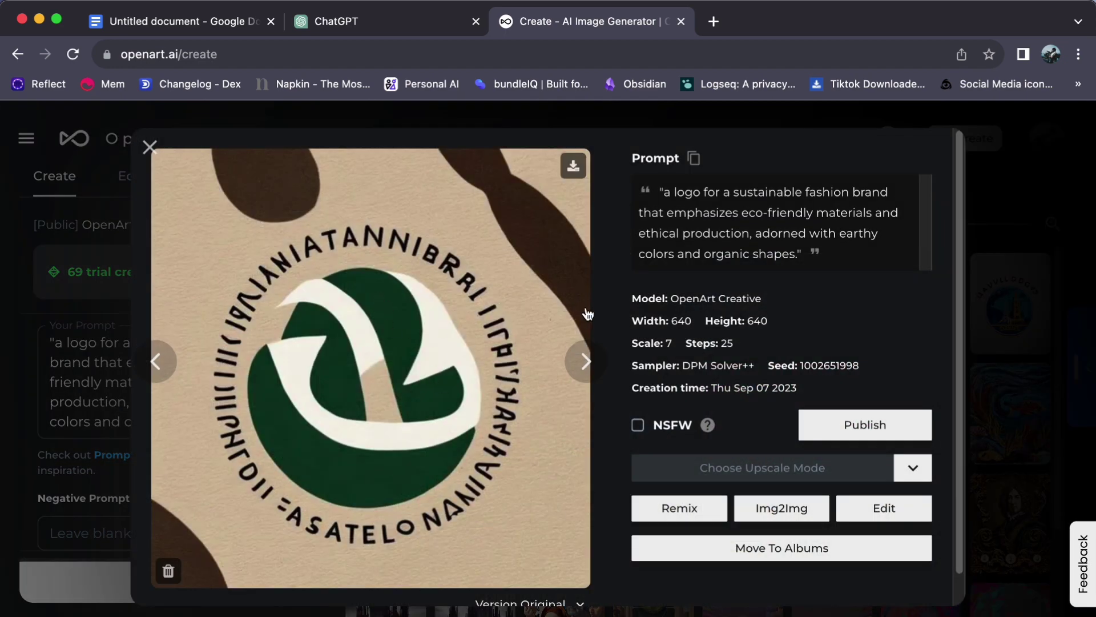
click(583, 362)
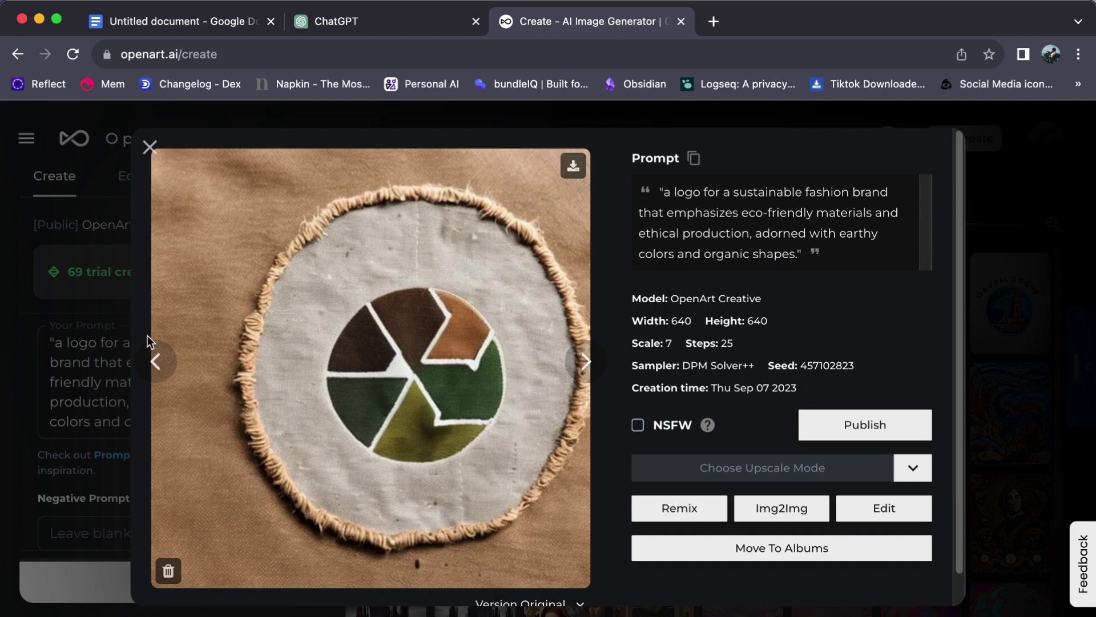
click(587, 361)
click(157, 362)
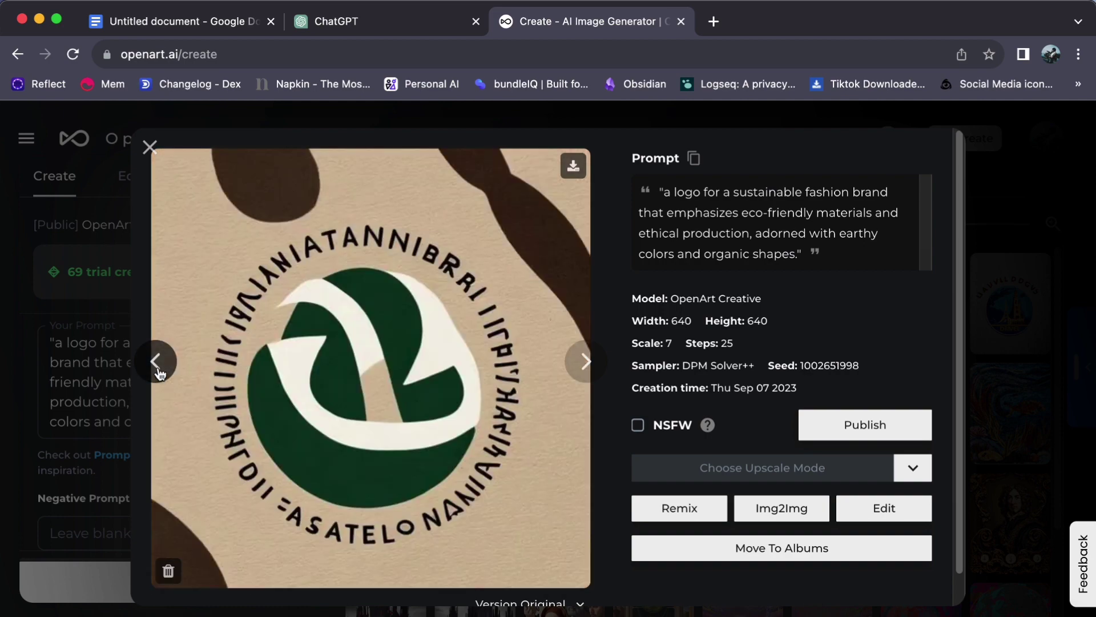
click(568, 366)
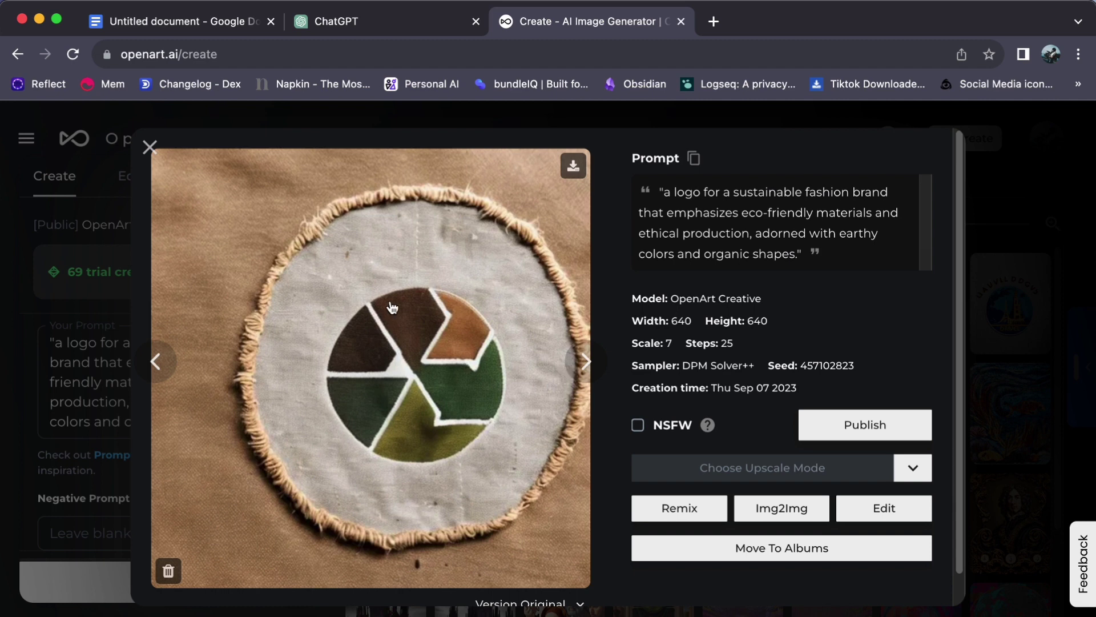
click(154, 361)
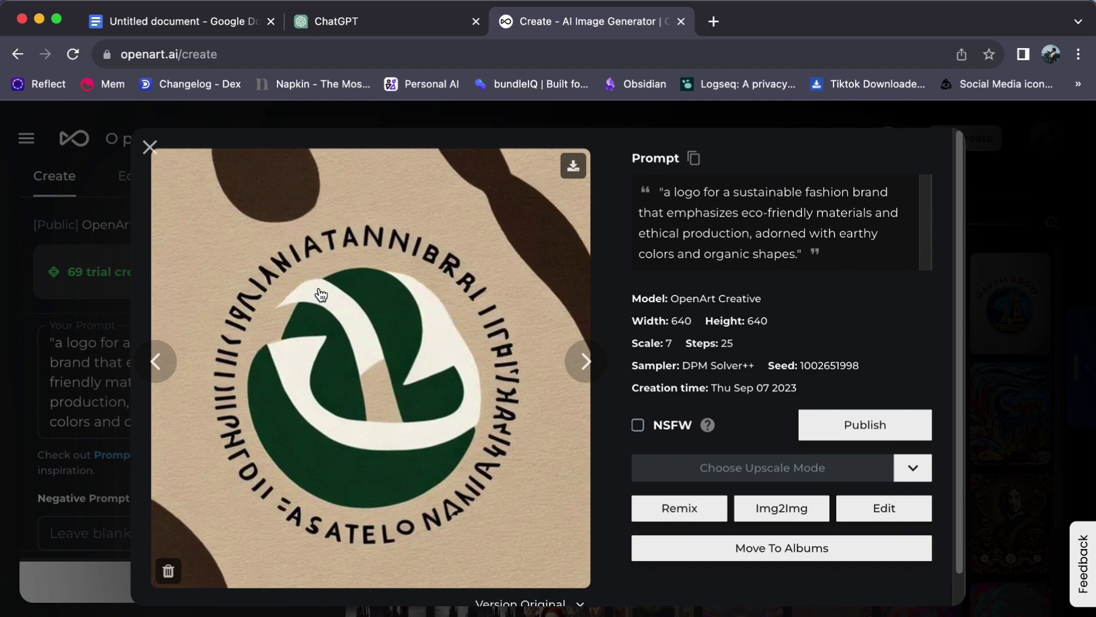
- Close the image detail dialog to return to the generations gallery
click(149, 149)
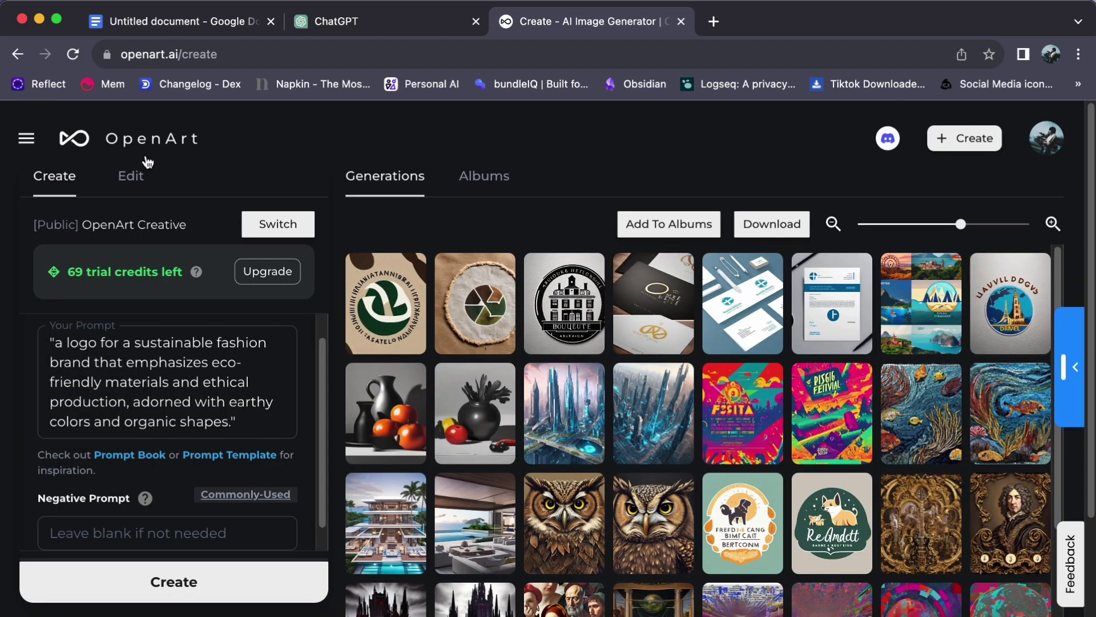